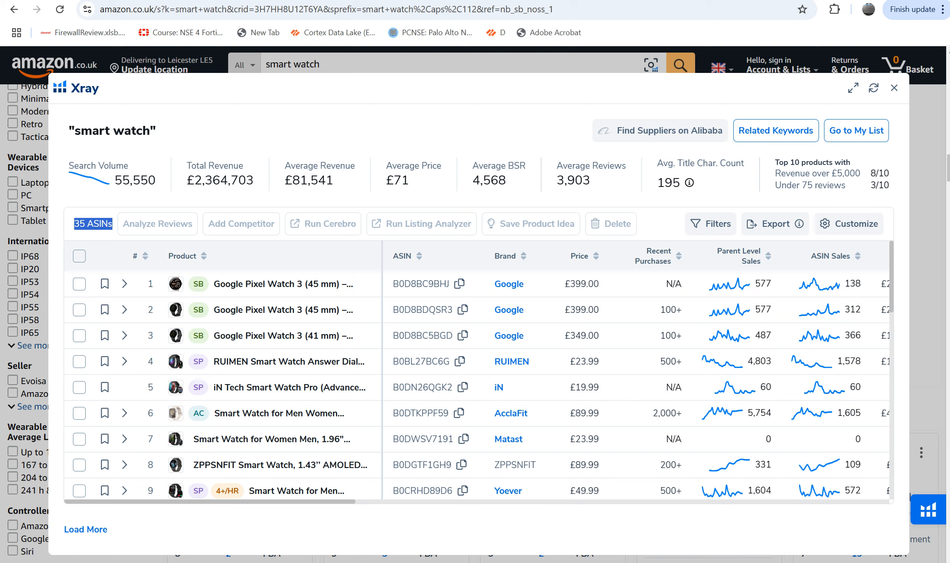
# Highlight the ASIN count in the Xray results and expand the Xray window to full size
pyautogui.click(94, 224)
pyautogui.moveTo(113, 224); pyautogui.dragTo(74, 224)
pyautogui.click(93, 224)
pyautogui.click(854, 88)
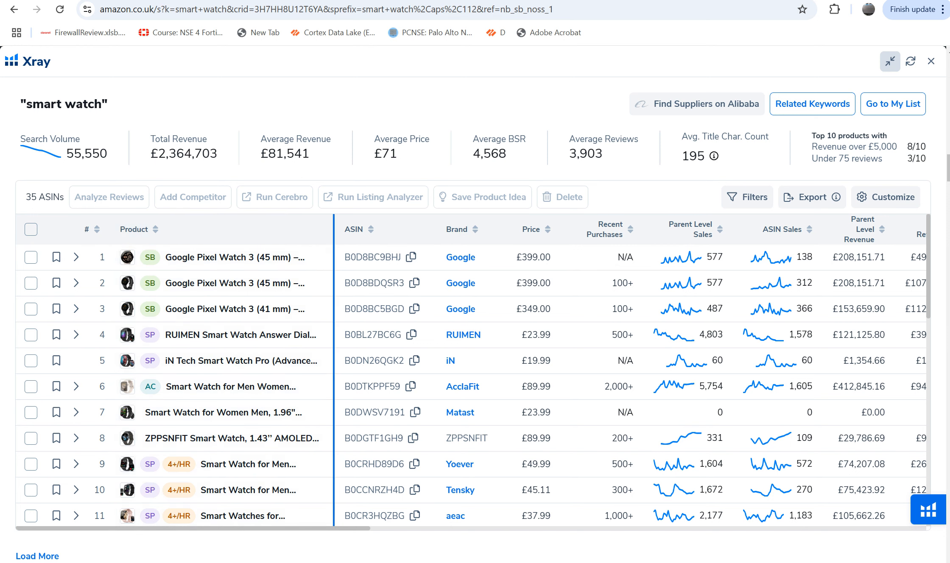
# Sort the Xray results by product in descending order and slightly widen the Product column
pyautogui.moveTo(333, 257); pyautogui.dragTo(807, 257)
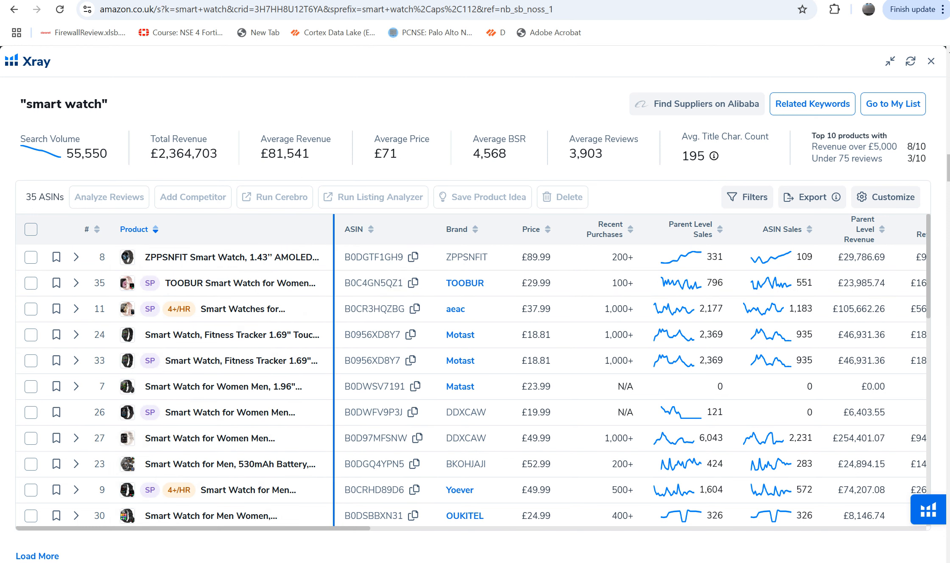
pyautogui.moveTo(333, 229); pyautogui.dragTo(806, 229)
pyautogui.moveTo(806, 278); pyautogui.dragTo(341, 283)
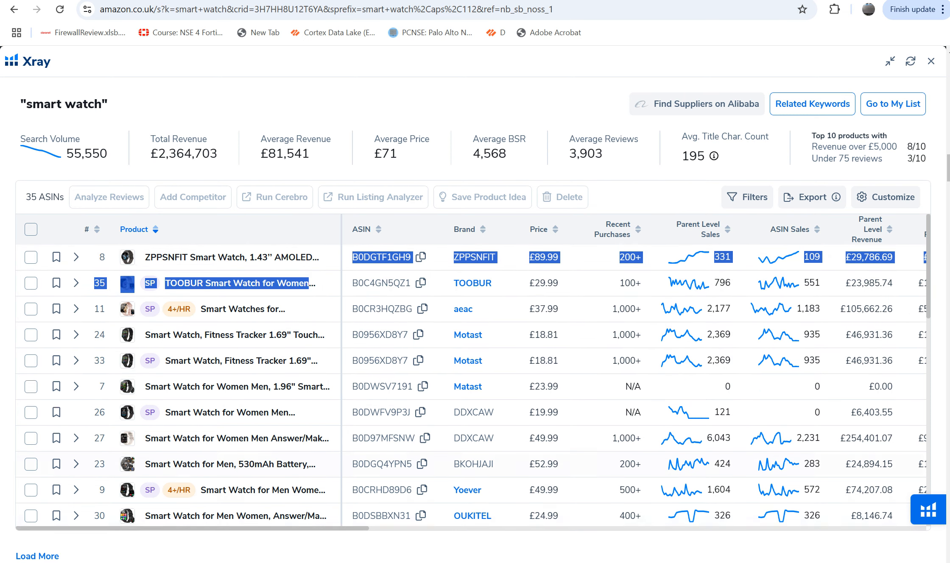
# Look through the full list of smart watch products in the sorted Xray results
pyautogui.scroll(-3, 474, 371)
pyautogui.scroll(-10, 472, 385)
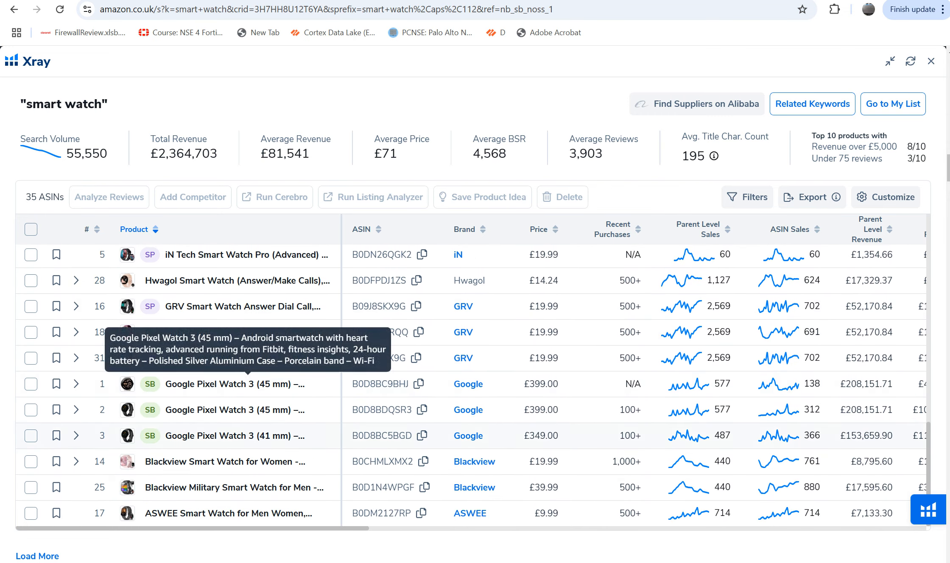
pyautogui.scroll(-6, 131, 505)
pyautogui.scroll(5, 128, 488)
pyautogui.scroll(-9, 127, 488)
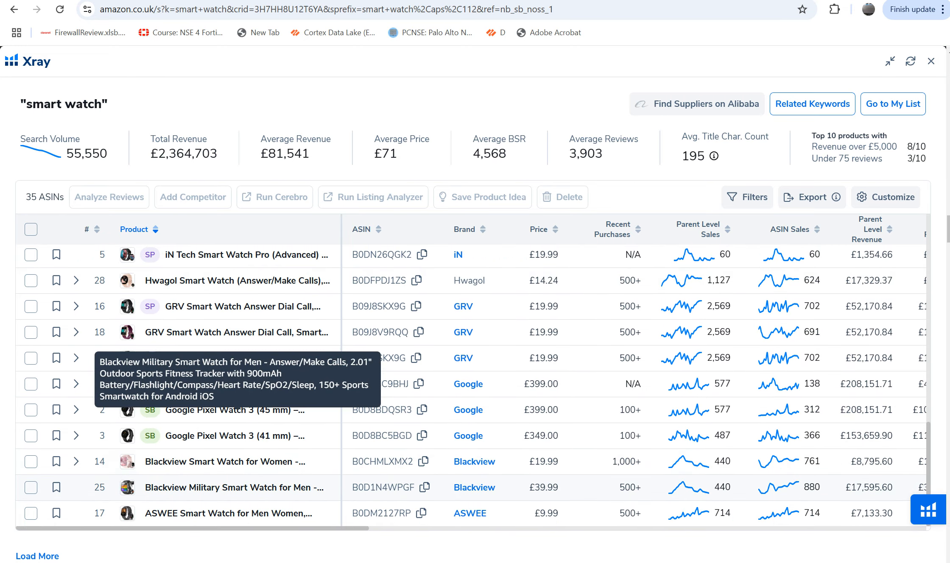
pyautogui.scroll(6, 128, 488)
pyautogui.scroll(3, 473, 370)
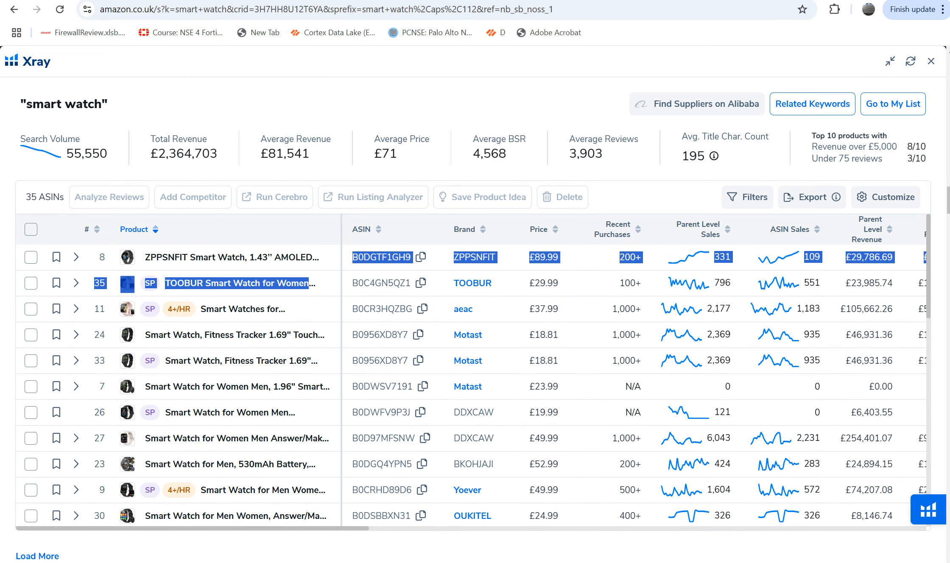
pyautogui.scroll(-12, 474, 382)
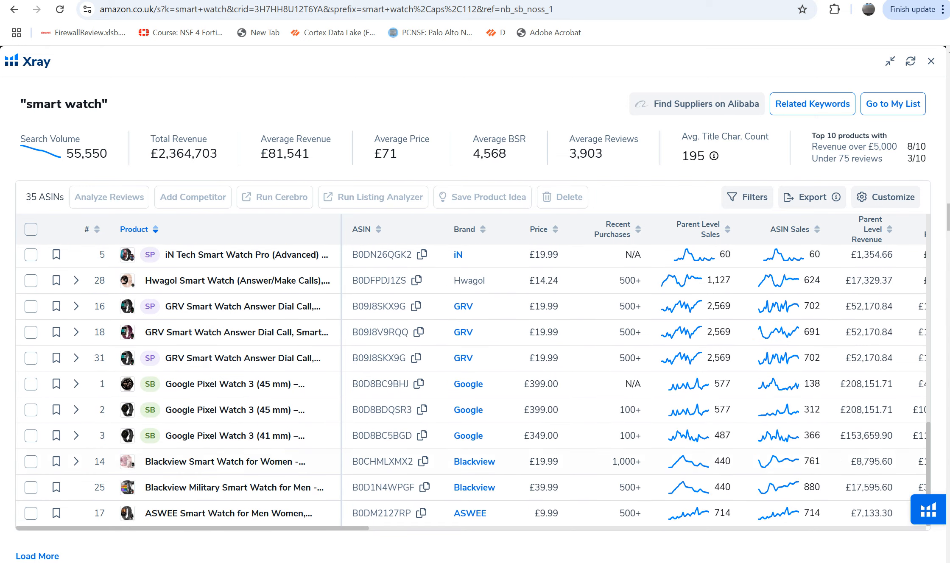
# Reload the smart watch search results and open the Amazon's Choice listing for the 1.85" smartwatch
pyautogui.hotkey('ctrl', 'l')
pyautogui.press('Return')
pyautogui.scroll(-6, 476, 304)
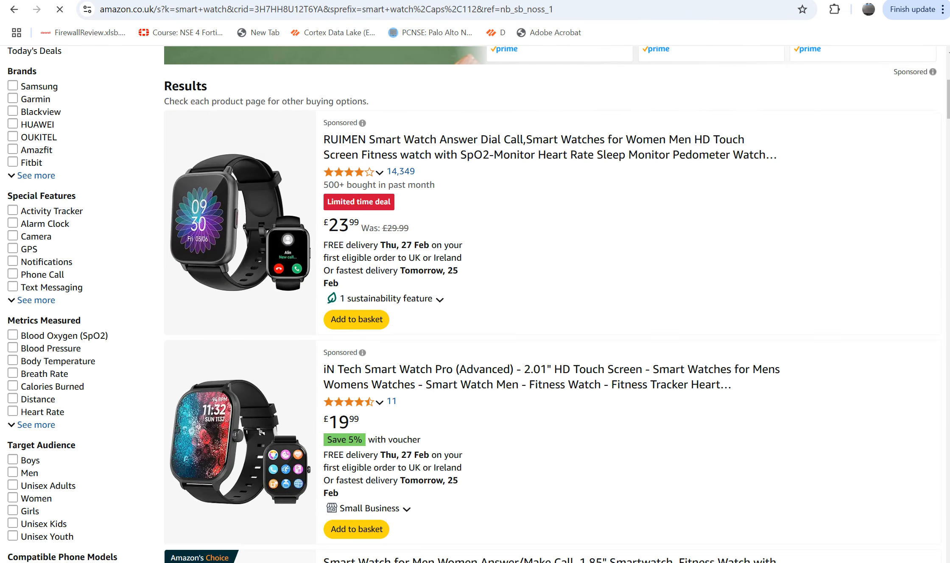
pyautogui.scroll(-6, 475, 304)
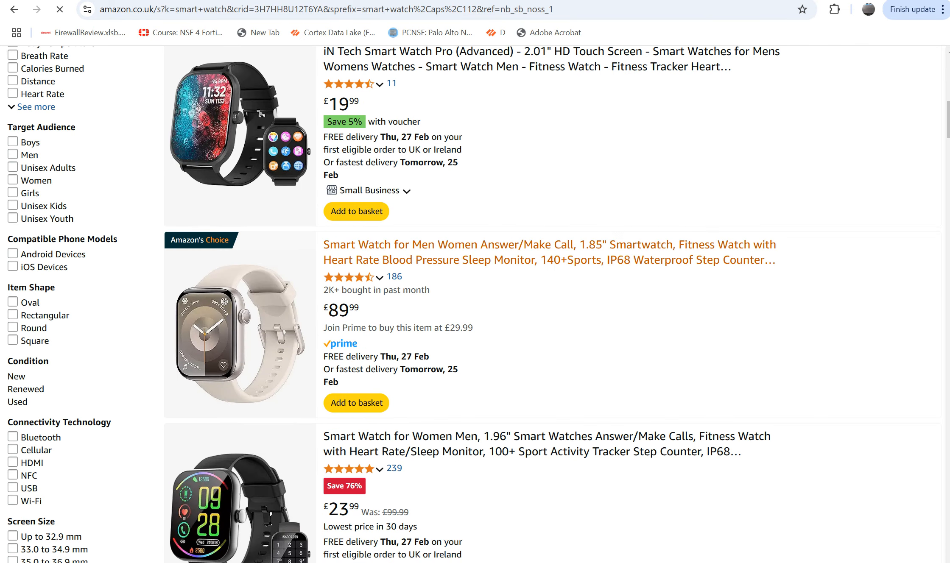
pyautogui.click(550, 252)
# Find the Product details section of the listing and highlight the ASIN B0DTKPPF59
pyautogui.scroll(-1, 475, 305)
pyautogui.scroll(-20, 475, 305)
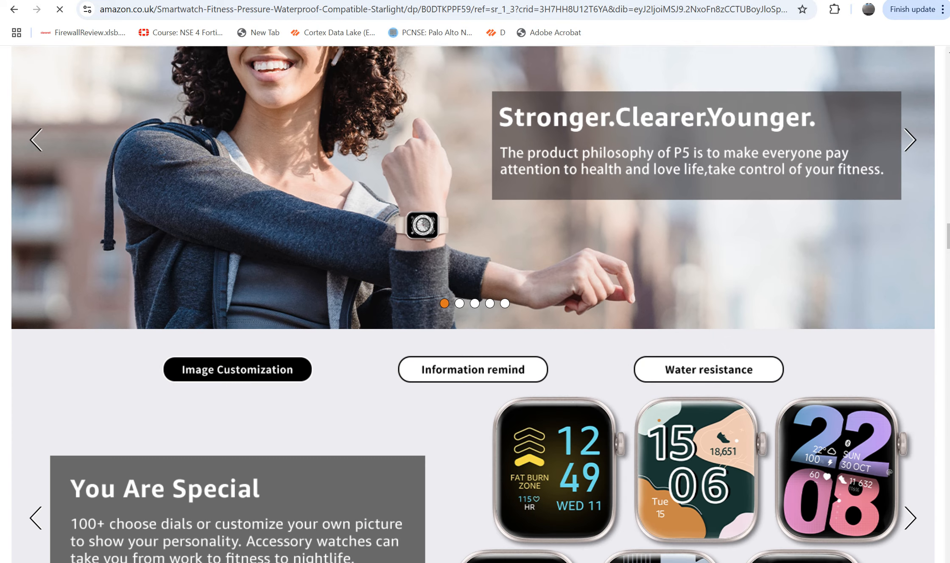
pyautogui.scroll(-15, 475, 304)
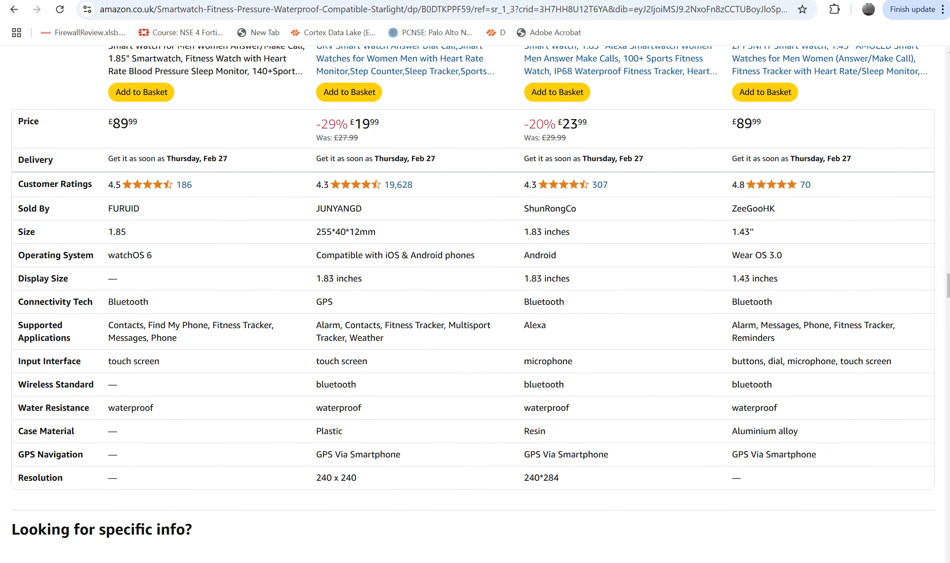
pyautogui.scroll(-1, 476, 305)
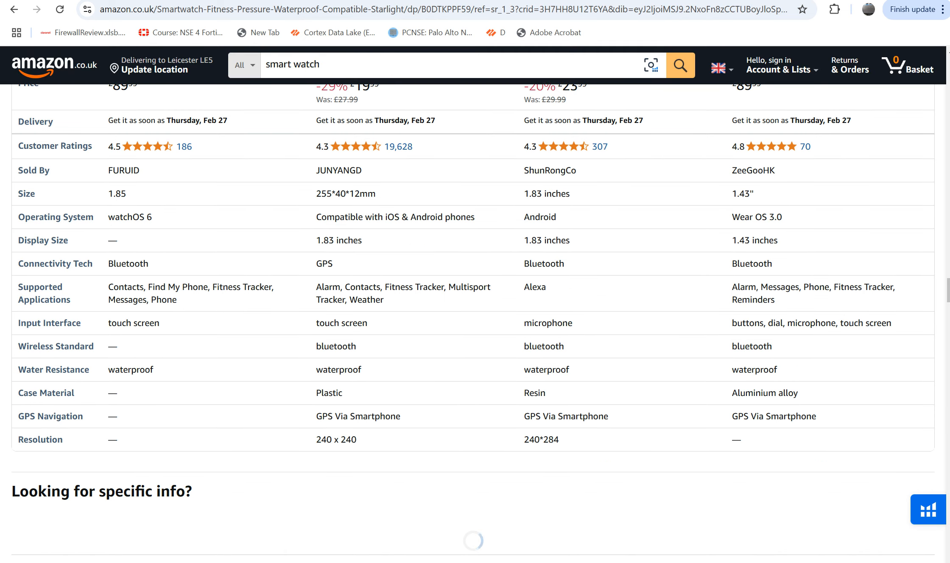
pyautogui.scroll(-5, 475, 305)
pyautogui.scroll(-15, 475, 304)
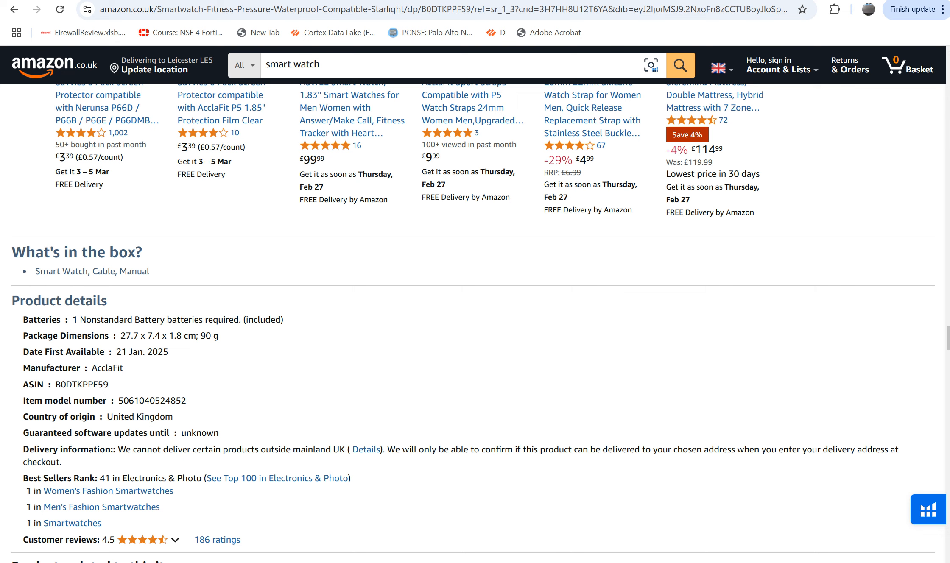
pyautogui.moveTo(54, 385); pyautogui.dragTo(109, 385)
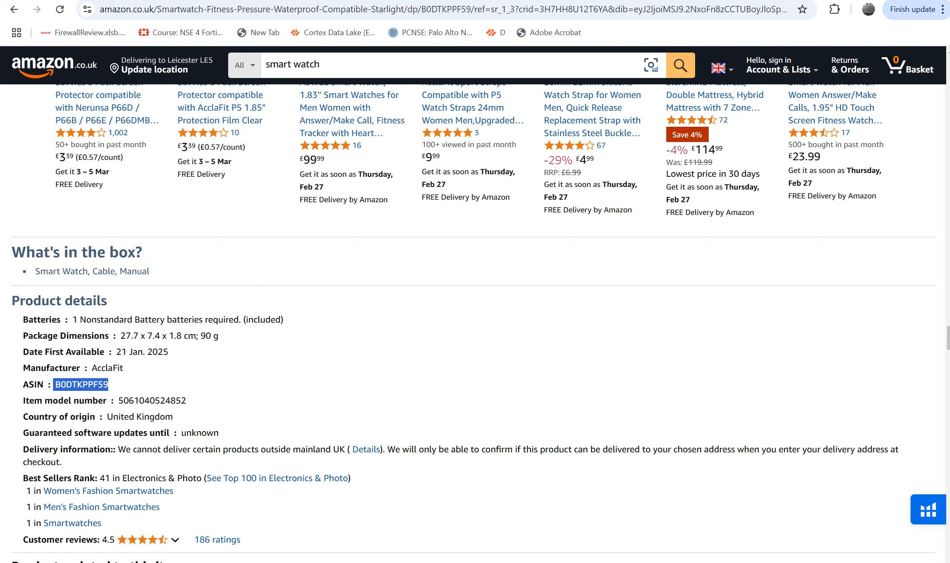
# Run Xray Amazon Product Research on this listing and review its variations and the related ASINs
pyautogui.click(928, 510)
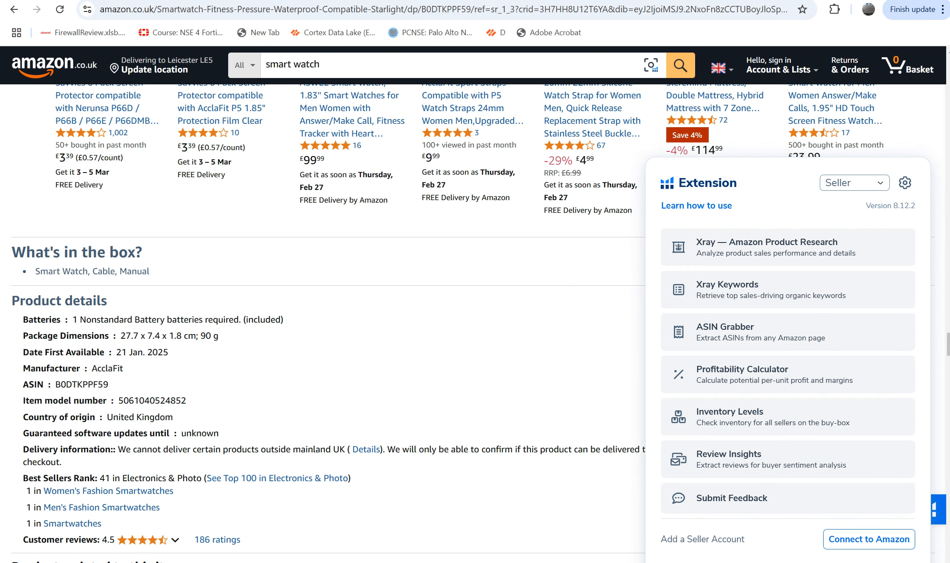
pyautogui.click(764, 247)
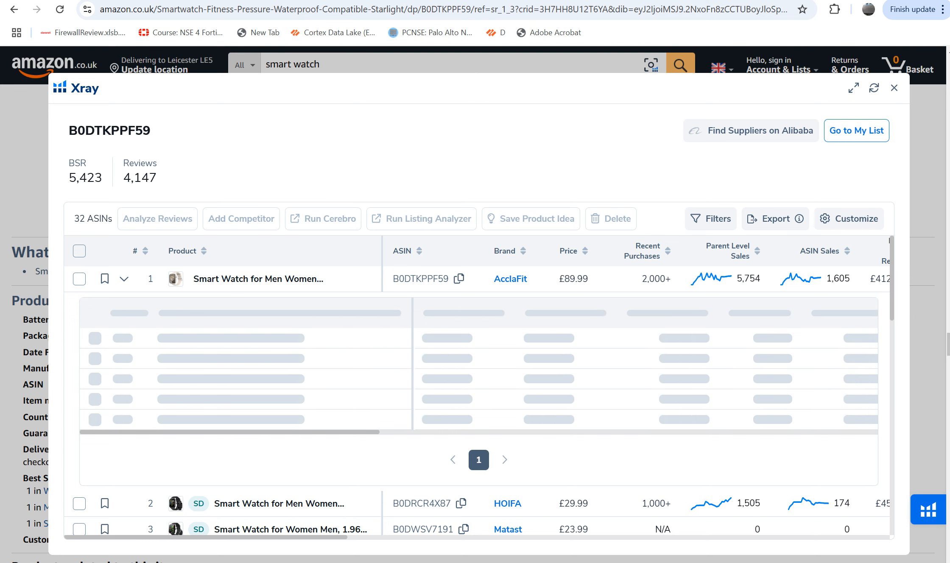
pyautogui.scroll(-1, 478, 386)
pyautogui.scroll(-3, 479, 386)
pyautogui.scroll(-10, 479, 386)
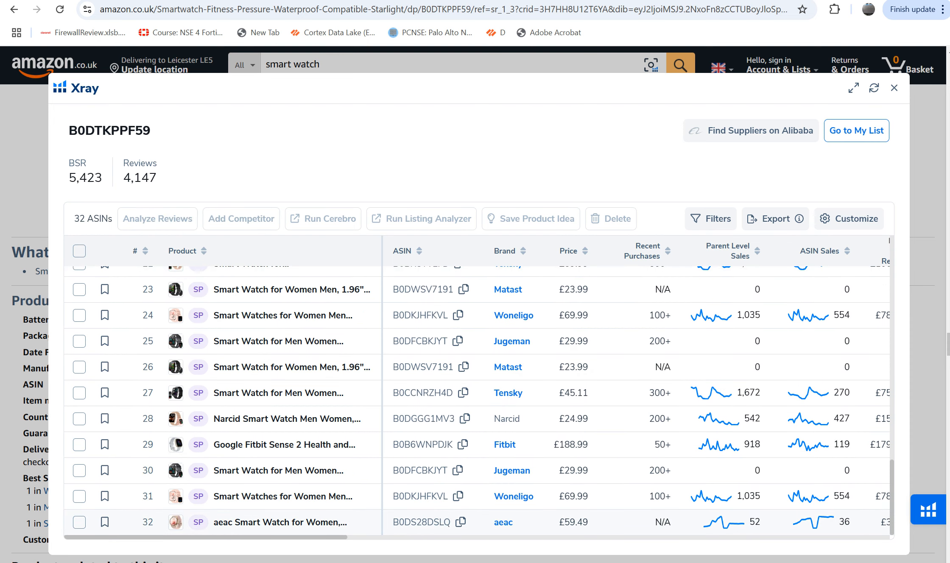
pyautogui.scroll(15, 479, 386)
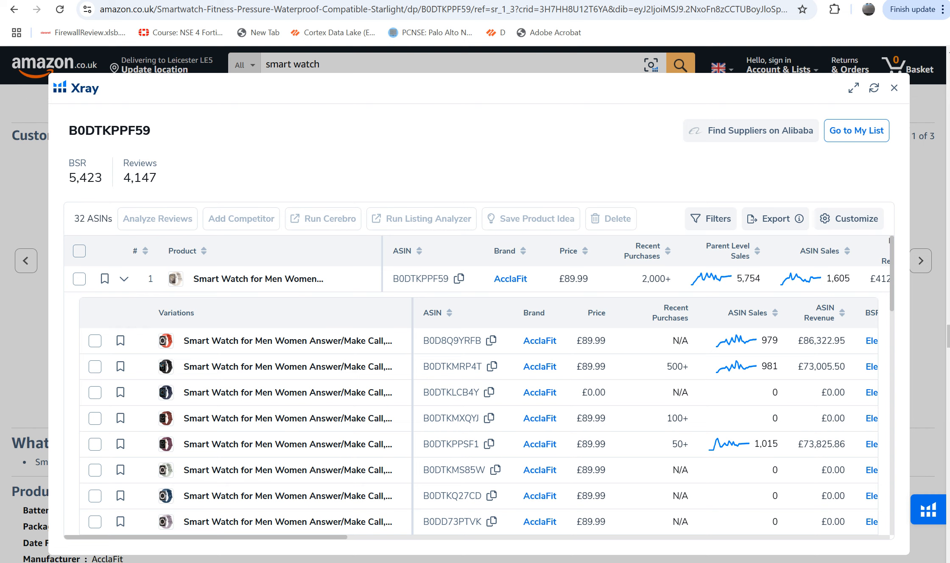
pyautogui.scroll(7, 478, 323)
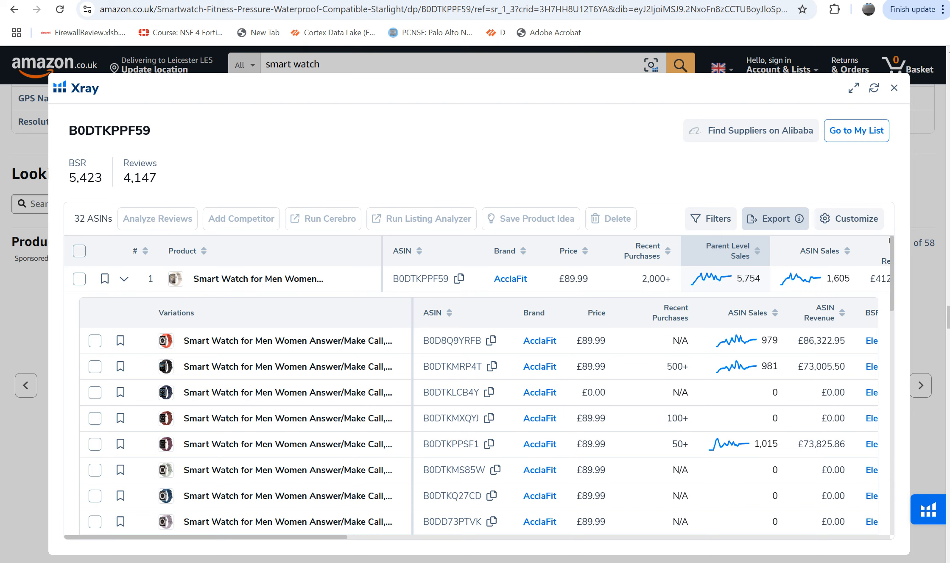
# Export the Xray results as a CSV file and open it in Excel
pyautogui.click(775, 218)
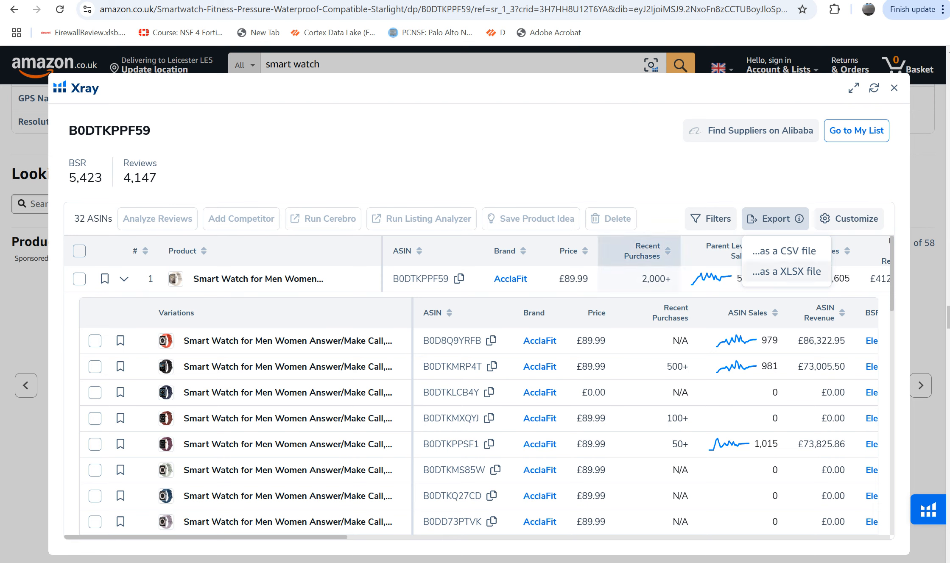
pyautogui.click(784, 251)
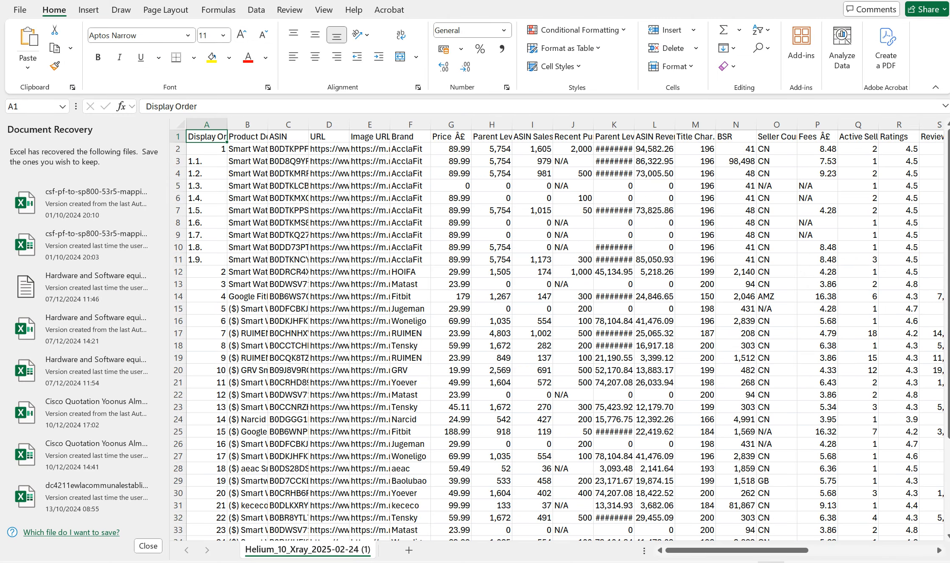
# Fit the Display Order and Product Details columns to their contents and select the first product's details
pyautogui.doubleClick(228, 125)
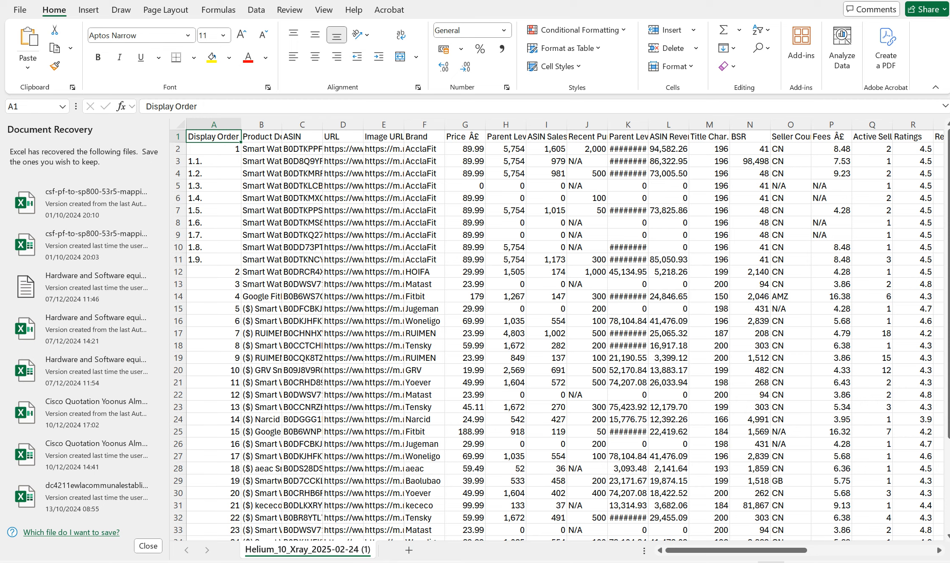
pyautogui.doubleClick(283, 125)
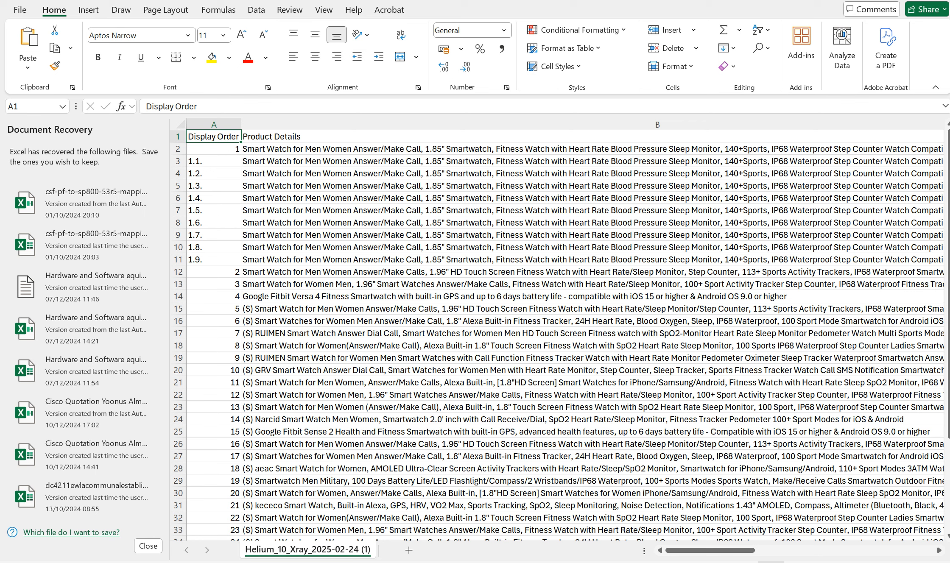
pyautogui.click(551, 149)
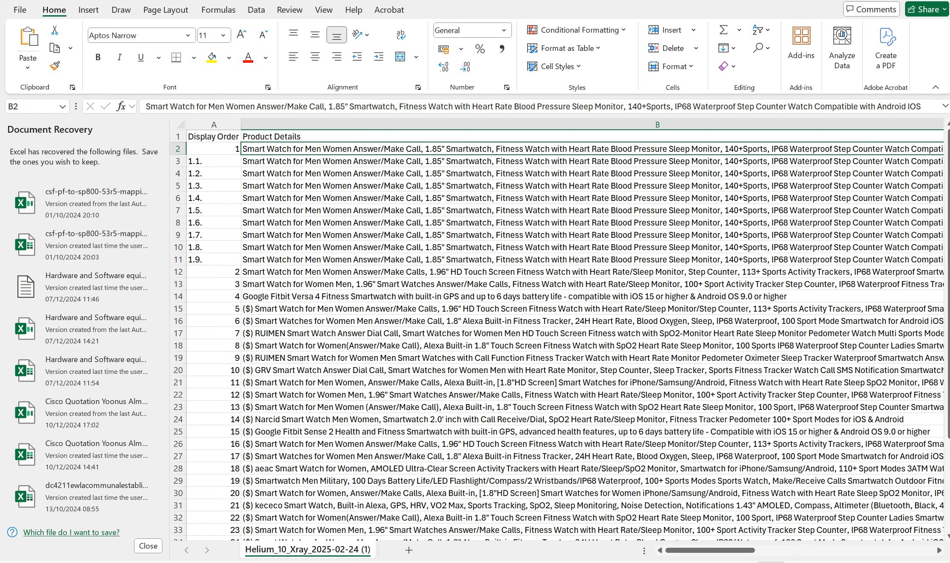
# Fit the ASIN column to its contents and inspect the ASINs in C10 and C11
pyautogui.hscroll(3, 566, 332)
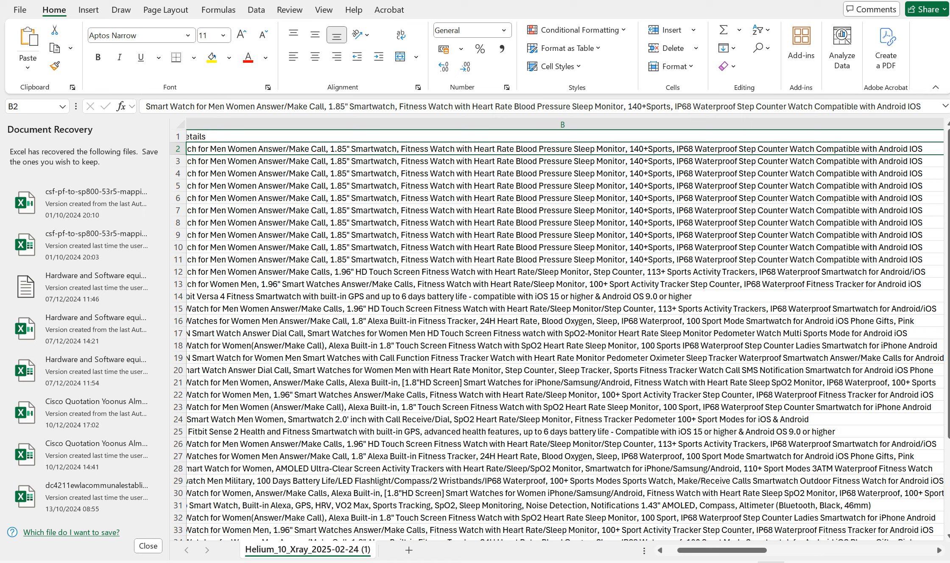
pyautogui.moveTo(722, 551); pyautogui.dragTo(764, 550)
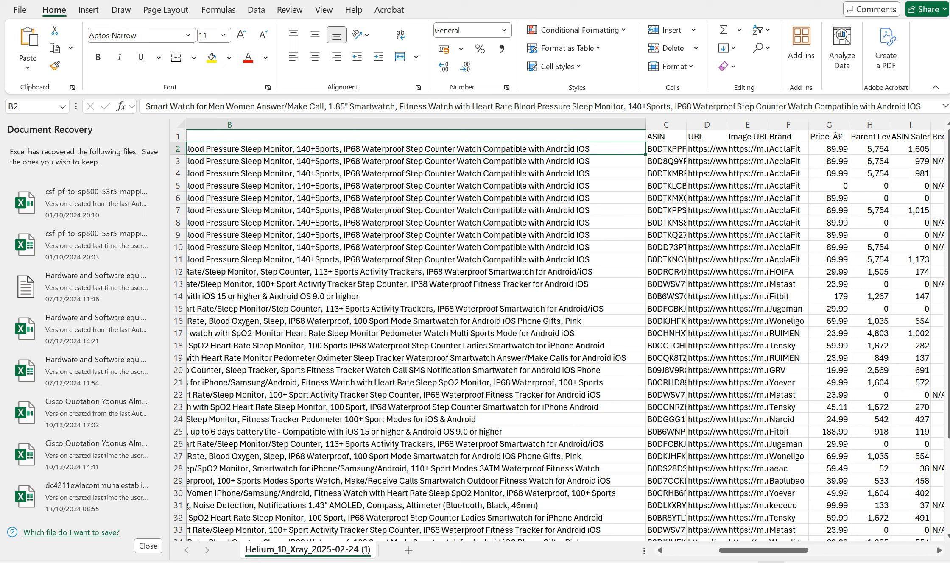
pyautogui.doubleClick(686, 125)
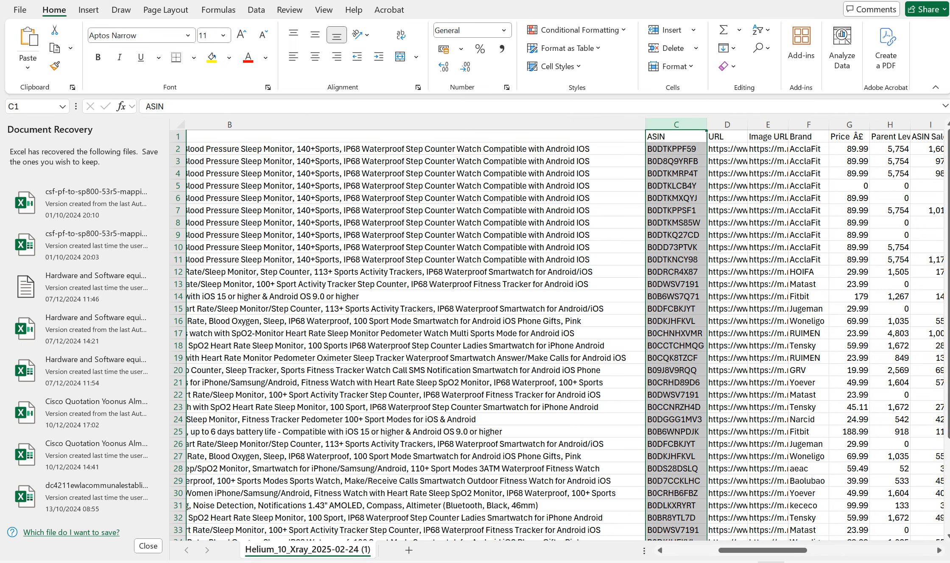
pyautogui.click(677, 247)
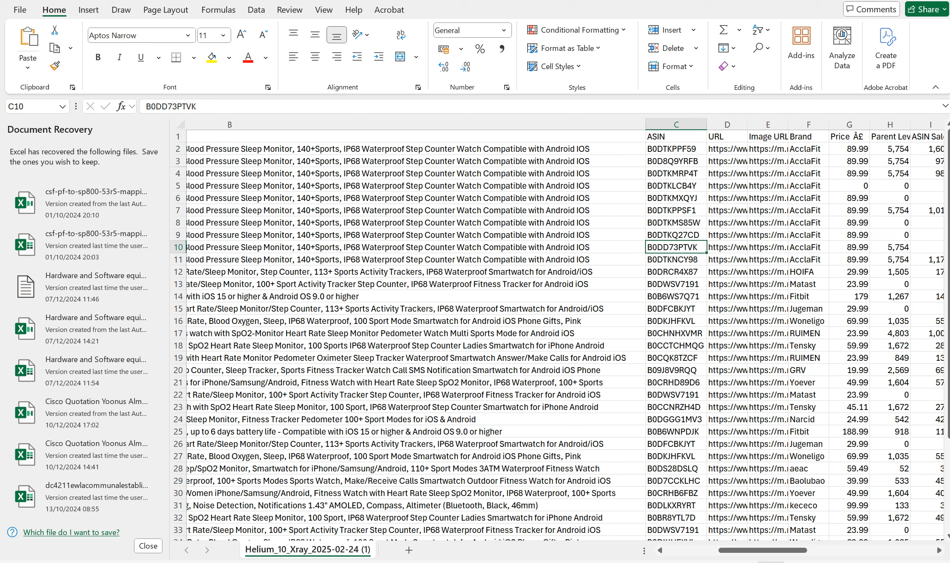
pyautogui.click(676, 260)
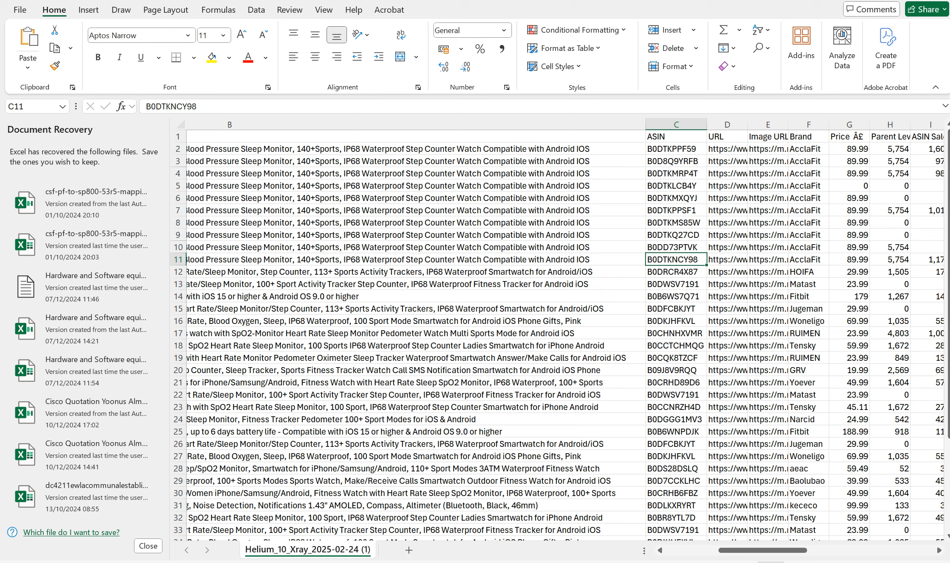
# Fit the URL column to its contents and check the first product's URL against its ASIN
pyautogui.click(727, 148)
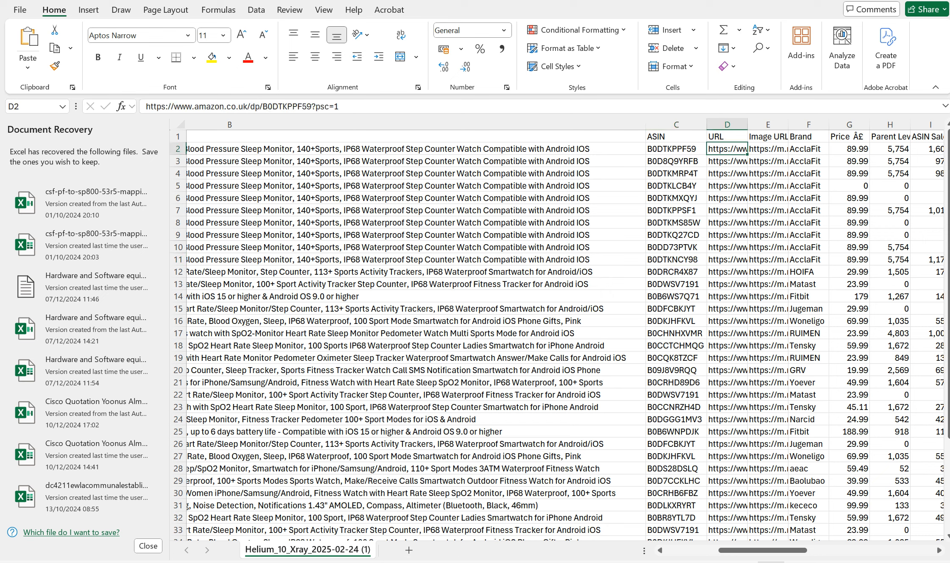
pyautogui.doubleClick(748, 125)
pyautogui.moveTo(749, 550); pyautogui.dragTo(772, 551)
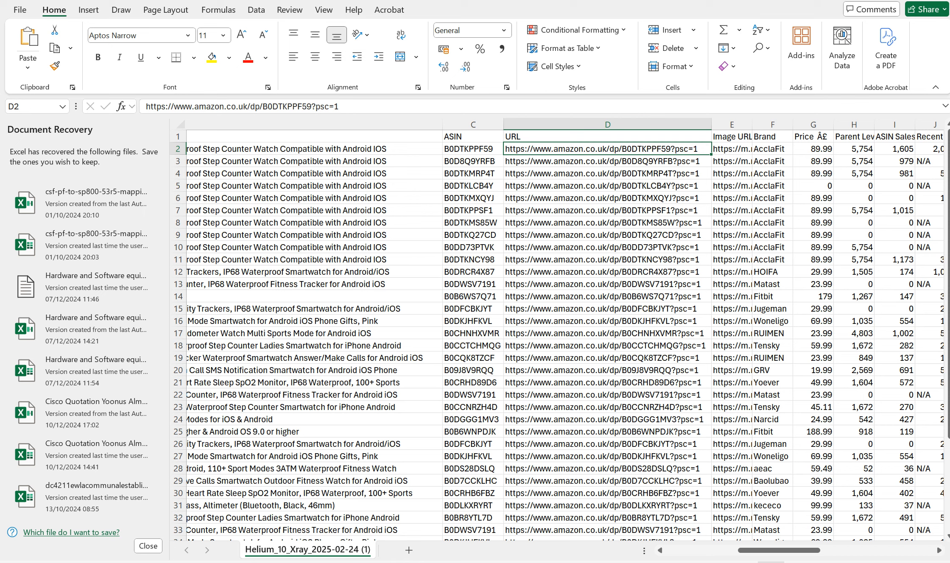
pyautogui.click(473, 149)
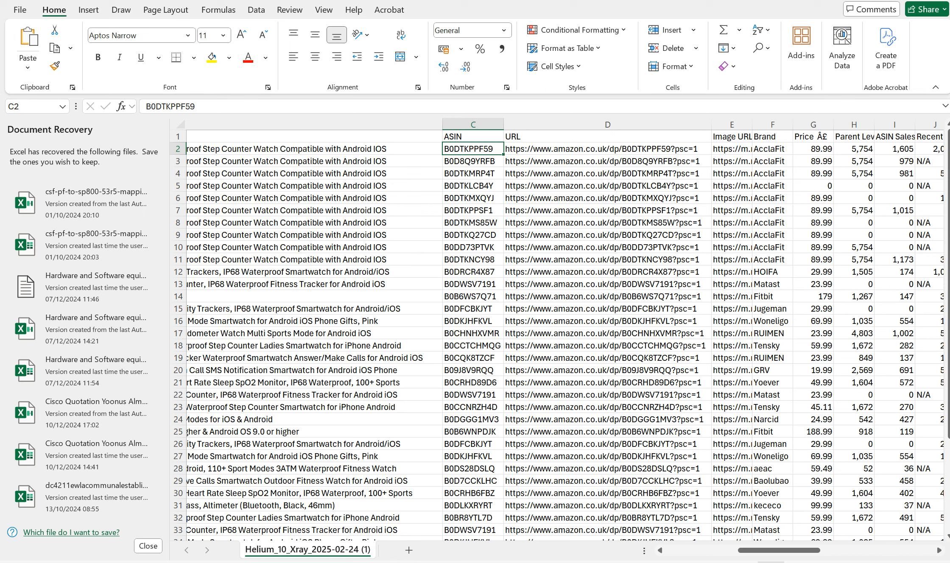
# Inspect the first product's image link and fit the Image URL column to its contents
pyautogui.click(732, 149)
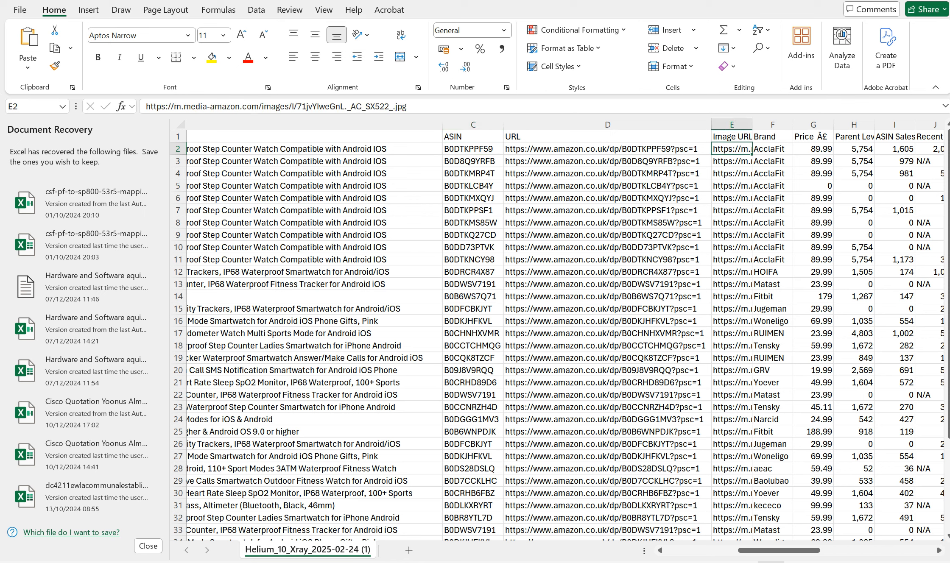
pyautogui.doubleClick(753, 125)
pyautogui.hscroll(5, 753, 297)
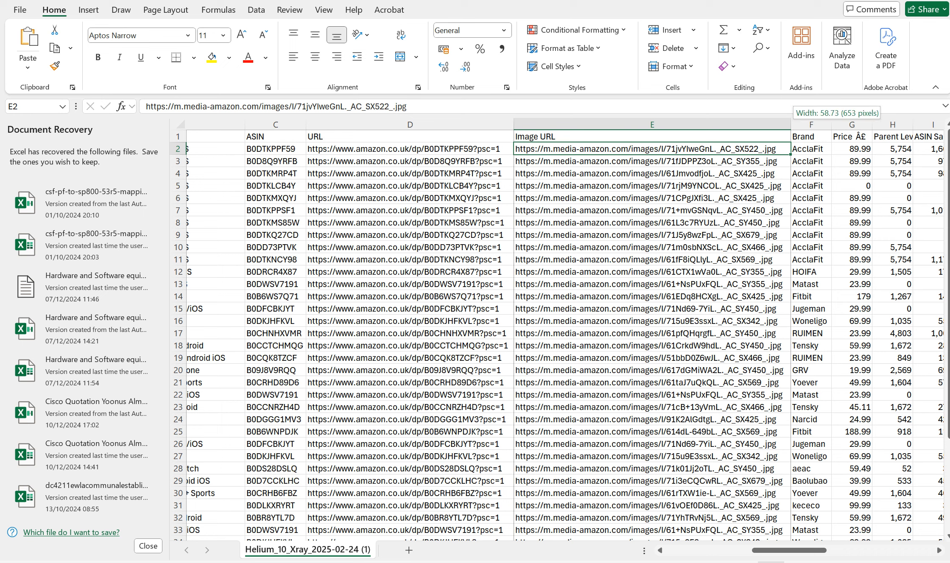
# Widen the Brand column and select the AcclaFit entries in F2:F11
pyautogui.moveTo(832, 125); pyautogui.dragTo(875, 125)
pyautogui.moveTo(819, 149); pyautogui.dragTo(818, 260)
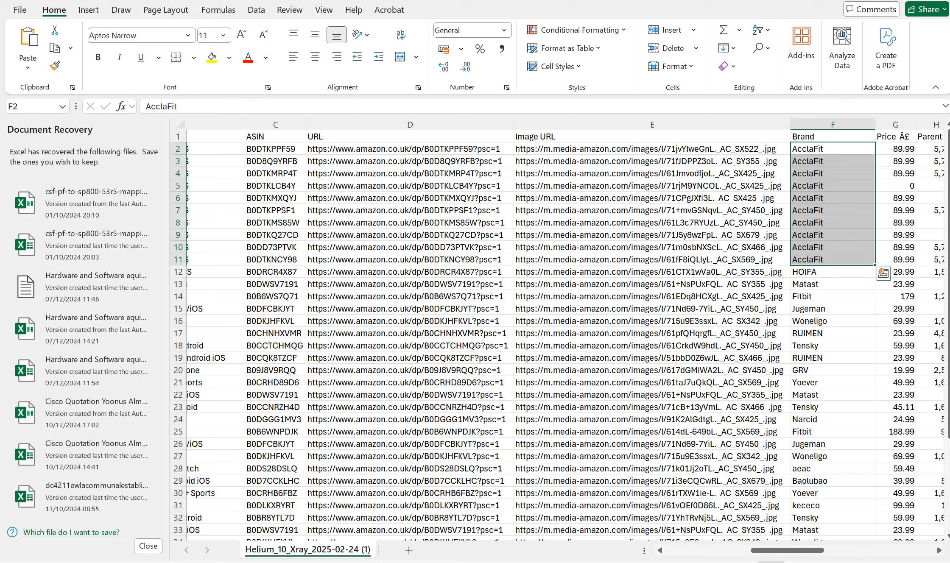
# Compare the product URLs in D10 and D11 against the AcclaFit brand listing ending at F11
pyautogui.click(819, 259)
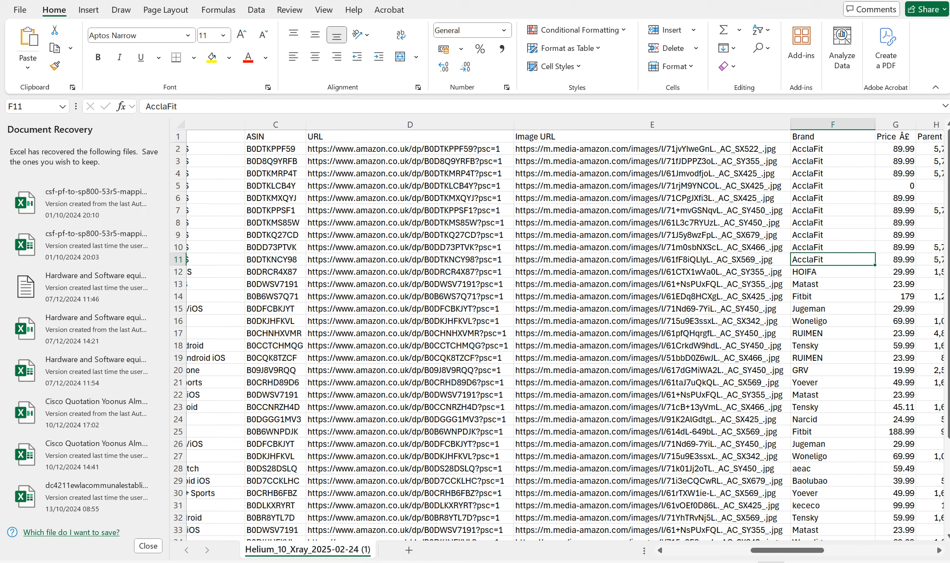
pyautogui.click(410, 259)
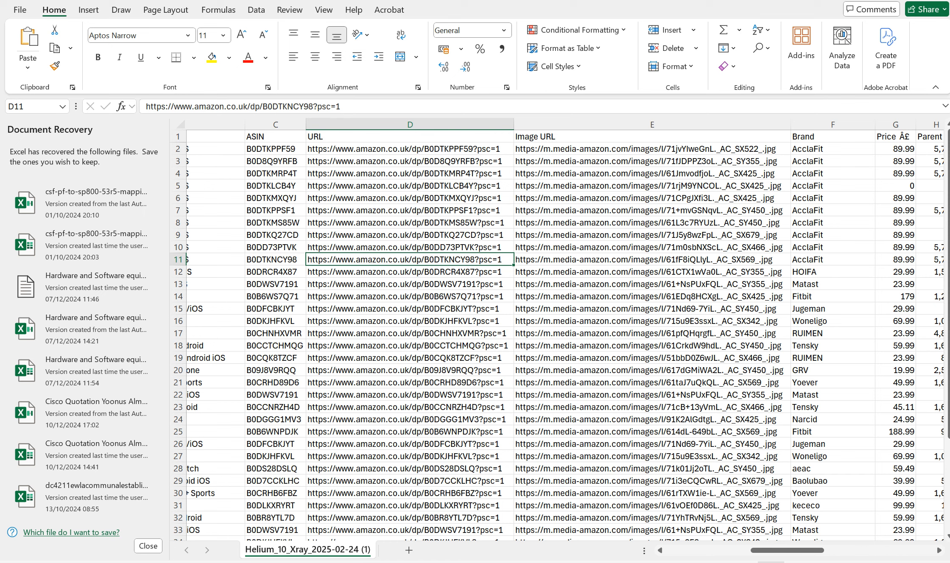
pyautogui.click(410, 248)
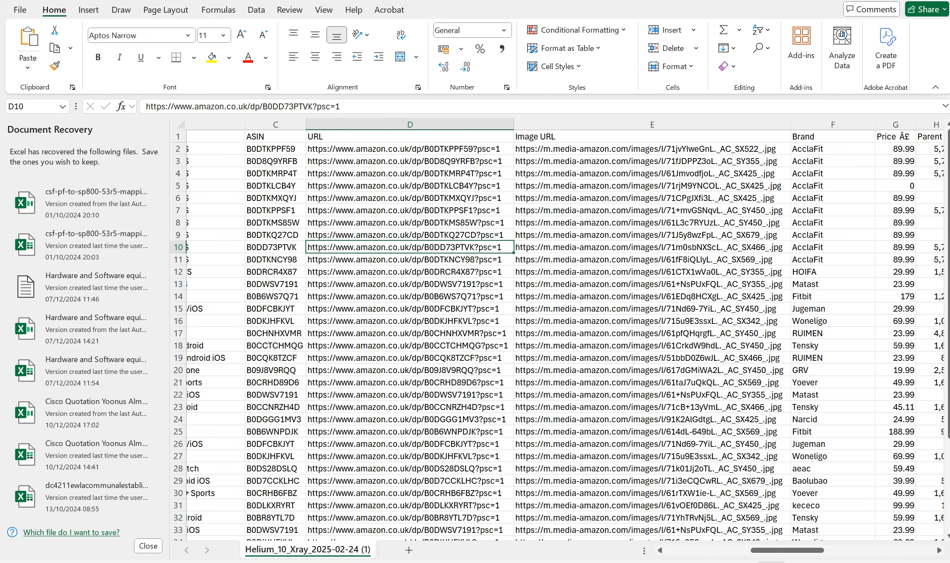
pyautogui.click(410, 260)
pyautogui.click(410, 248)
pyautogui.click(410, 259)
pyautogui.click(410, 248)
pyautogui.click(409, 259)
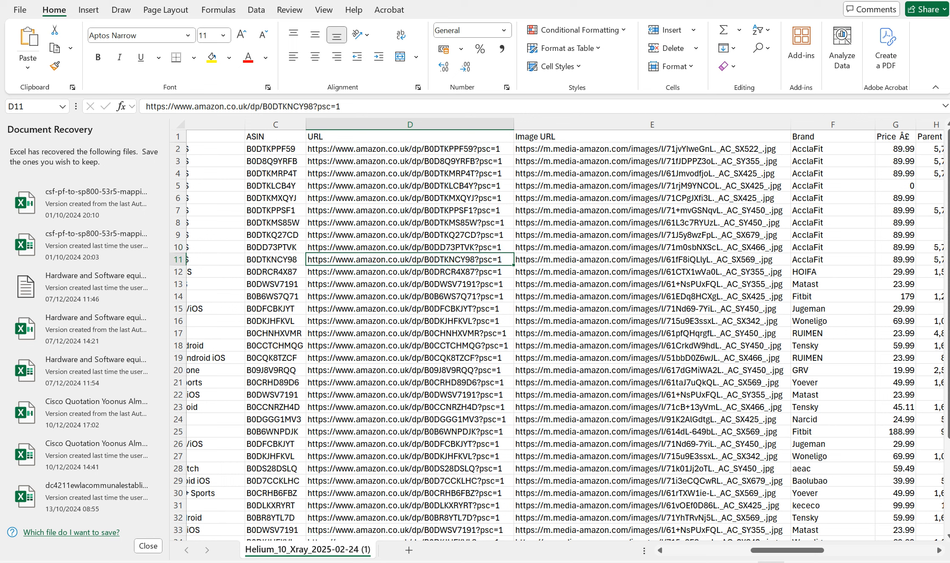
# Widen the Price and Parent Level Sales columns so their headers show fully, and select the Parent Level Sales header
pyautogui.hscroll(3, 552, 331)
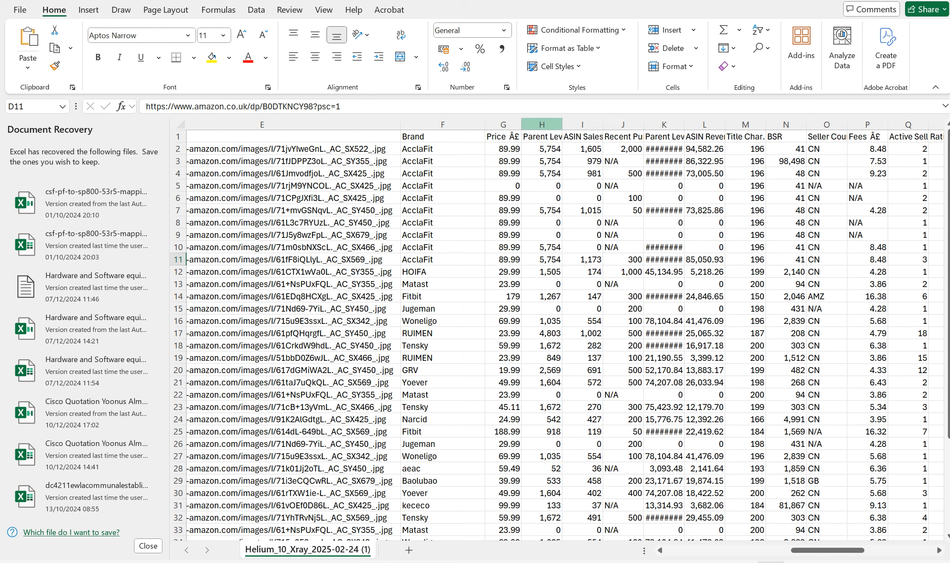
pyautogui.moveTo(522, 125); pyautogui.dragTo(687, 125)
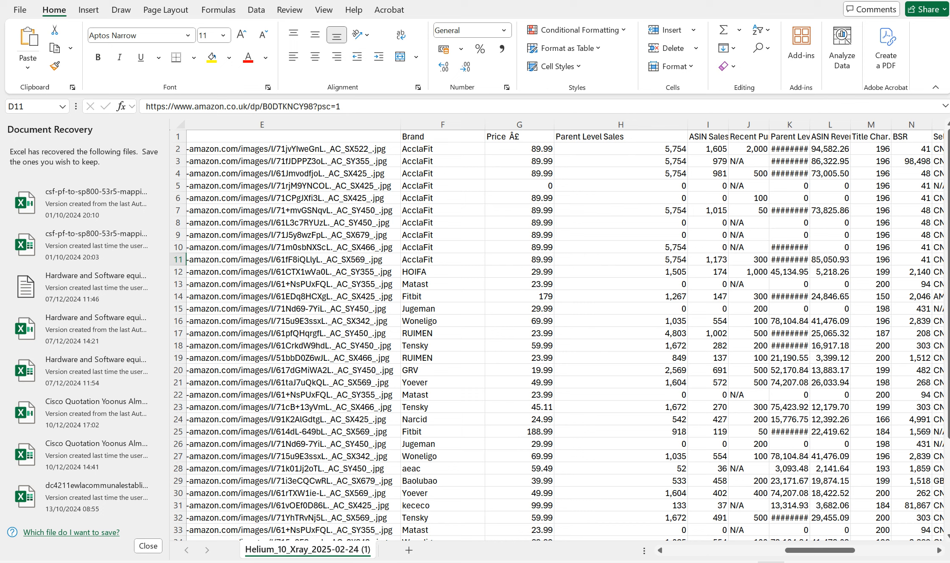
pyautogui.click(620, 137)
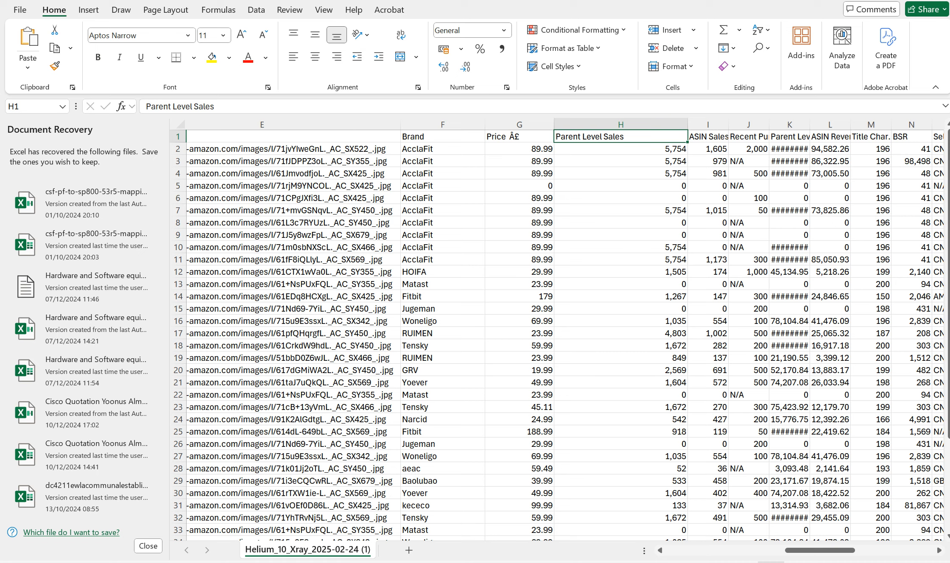
# Fit the Seller Age (mo) and Sponsored columns to their contents and widen the Best Seller column
pyautogui.hscroll(5, 565, 336)
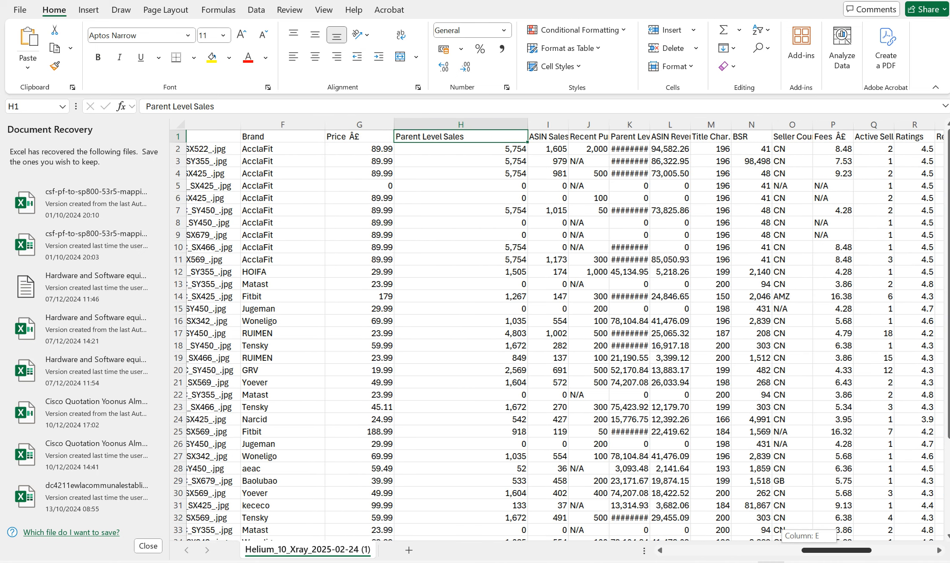
pyautogui.click(506, 210)
pyautogui.hscroll(12, 565, 336)
pyautogui.doubleClick(862, 125)
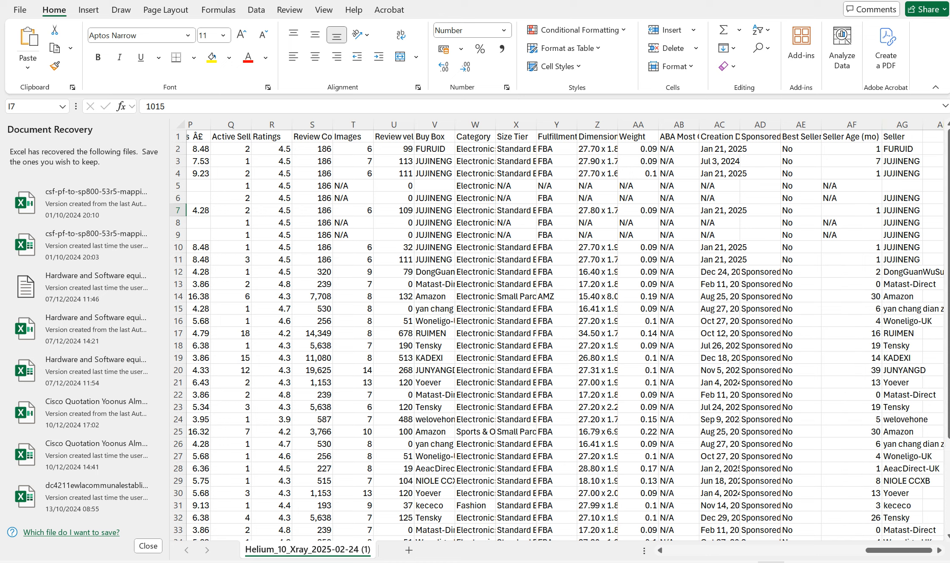
pyautogui.doubleClick(781, 125)
pyautogui.moveTo(895, 551); pyautogui.dragTo(901, 551)
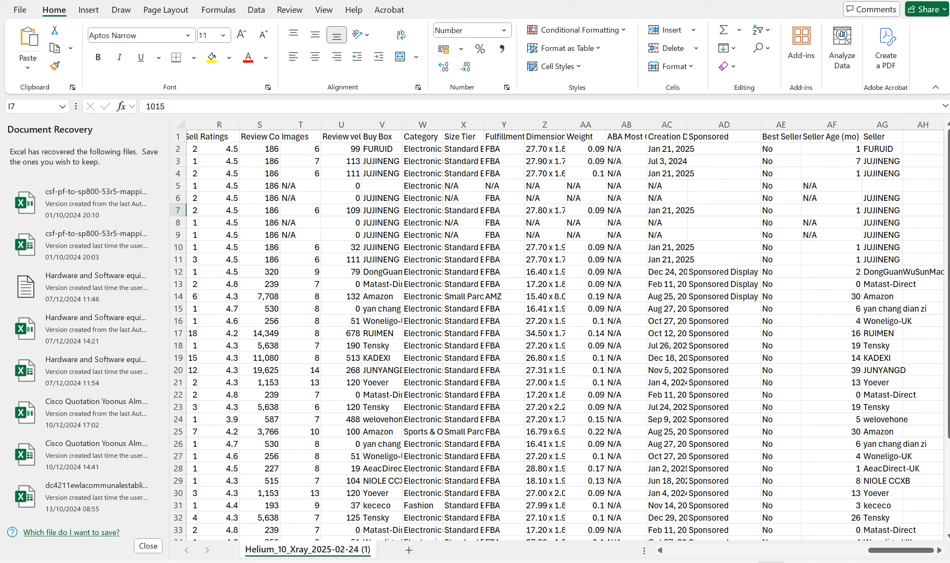
pyautogui.doubleClick(802, 124)
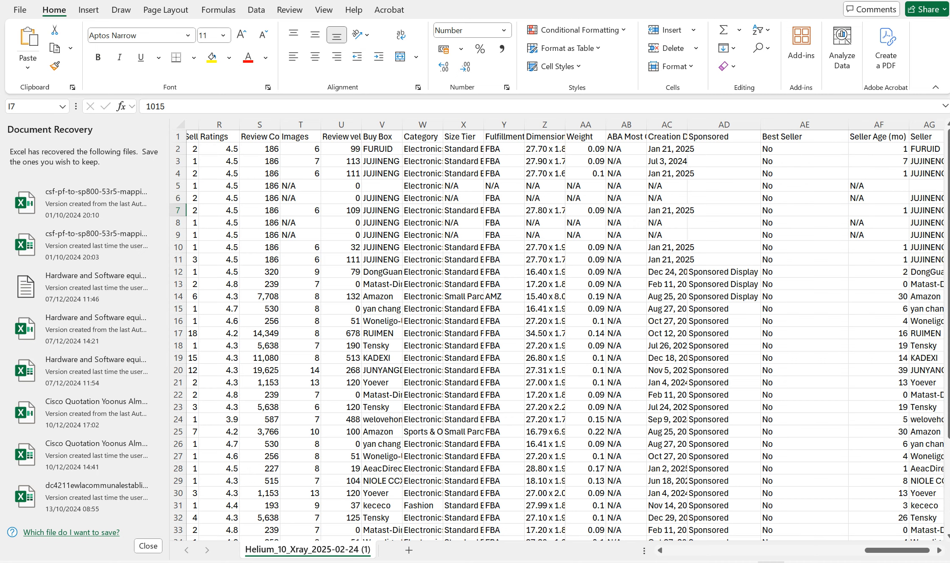
# Widen the Seller Age (mo) column and inspect individual seller ages between AF2 and AF14
pyautogui.hscroll(1, 564, 335)
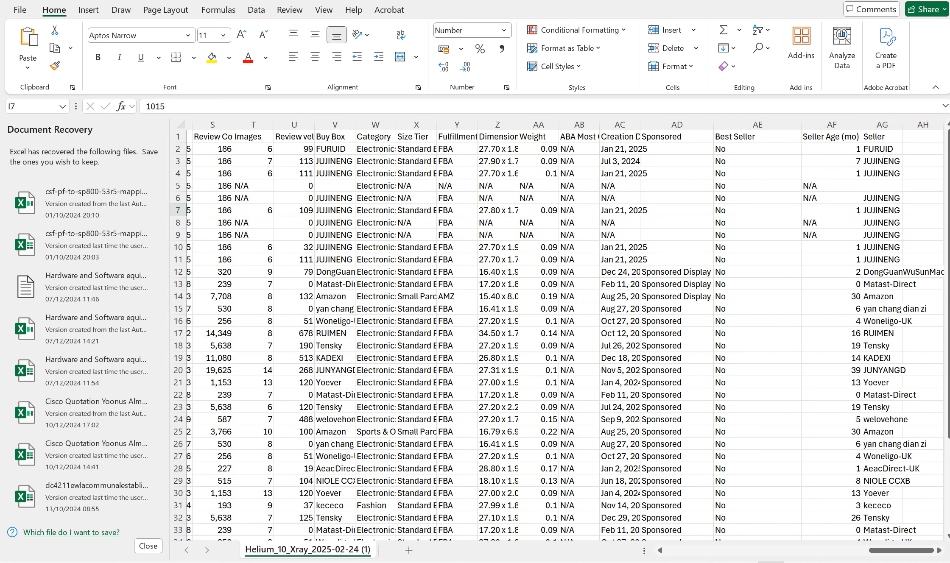
pyautogui.moveTo(862, 124); pyautogui.dragTo(887, 125)
pyautogui.click(845, 149)
pyautogui.click(844, 162)
pyautogui.click(844, 173)
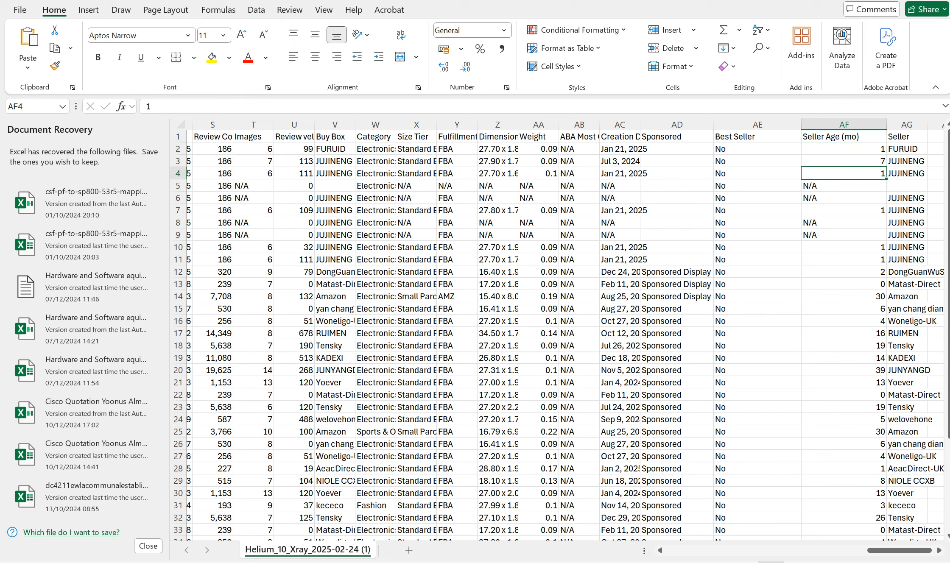
pyautogui.click(845, 186)
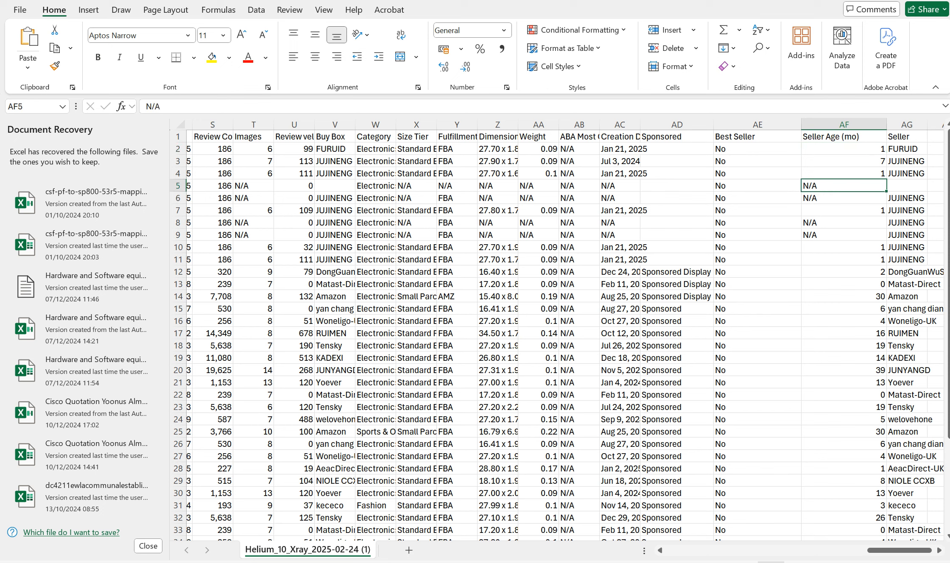
pyautogui.click(844, 210)
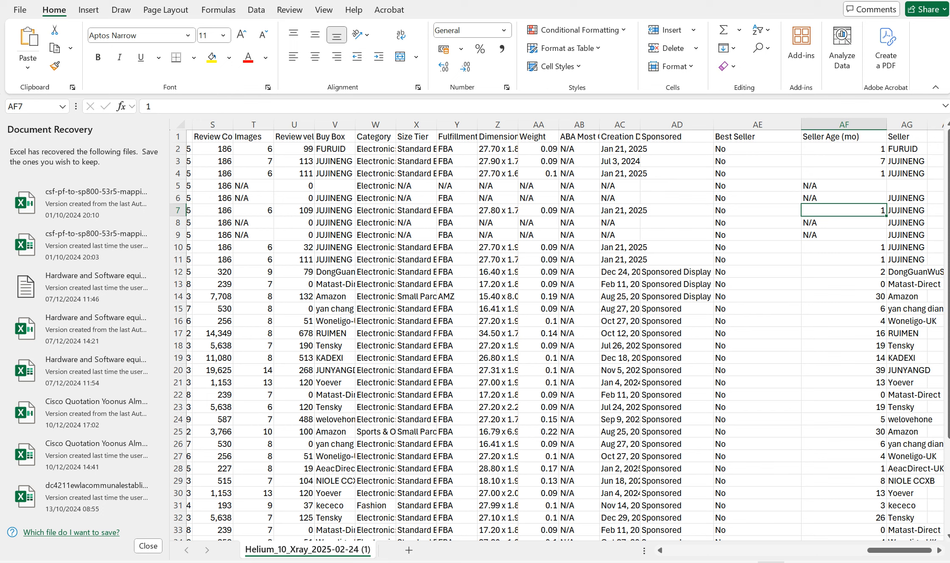
pyautogui.click(845, 297)
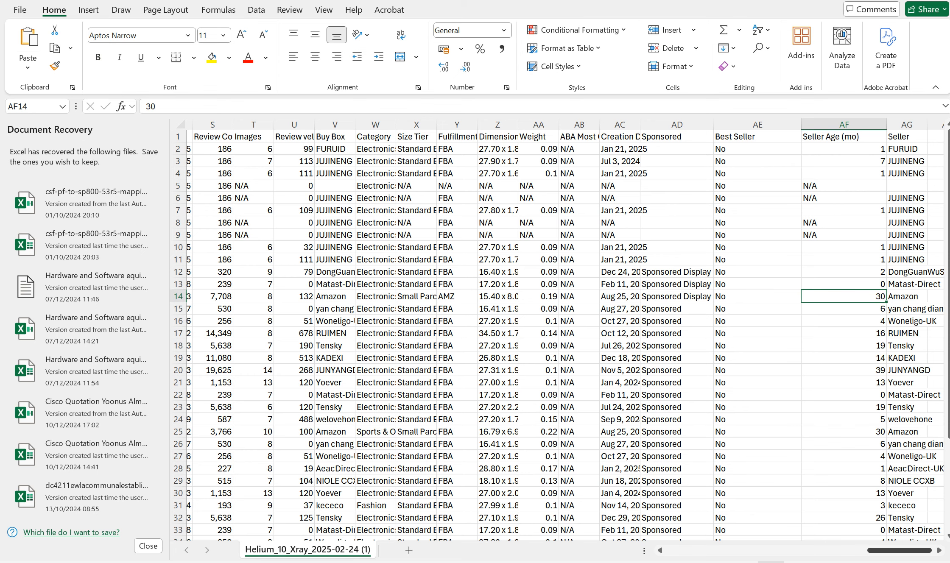
# Select the Seller entries together with the adjacent empty column, covering AG1:AH40
pyautogui.moveTo(900, 550); pyautogui.dragTo(902, 550)
pyautogui.click(924, 297)
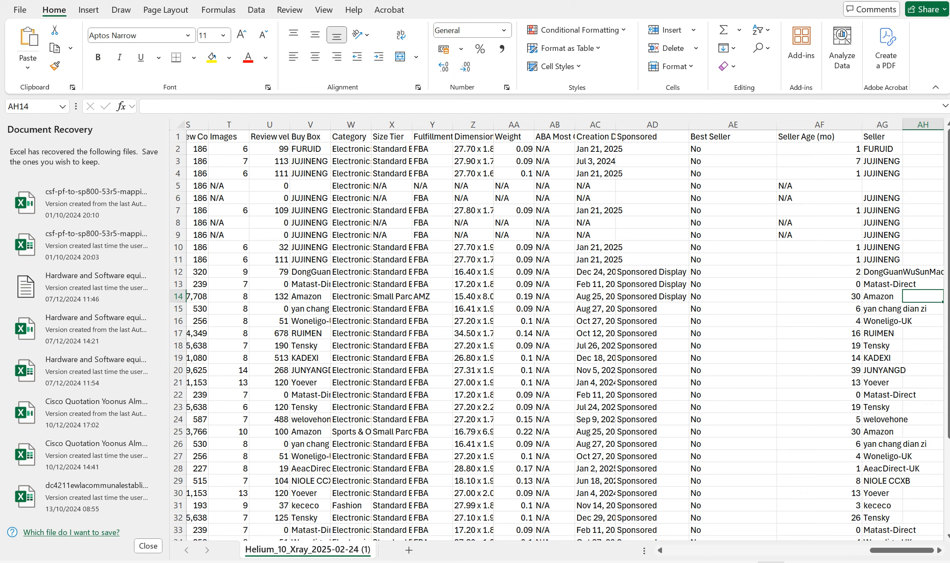
pyautogui.moveTo(883, 137); pyautogui.dragTo(925, 520)
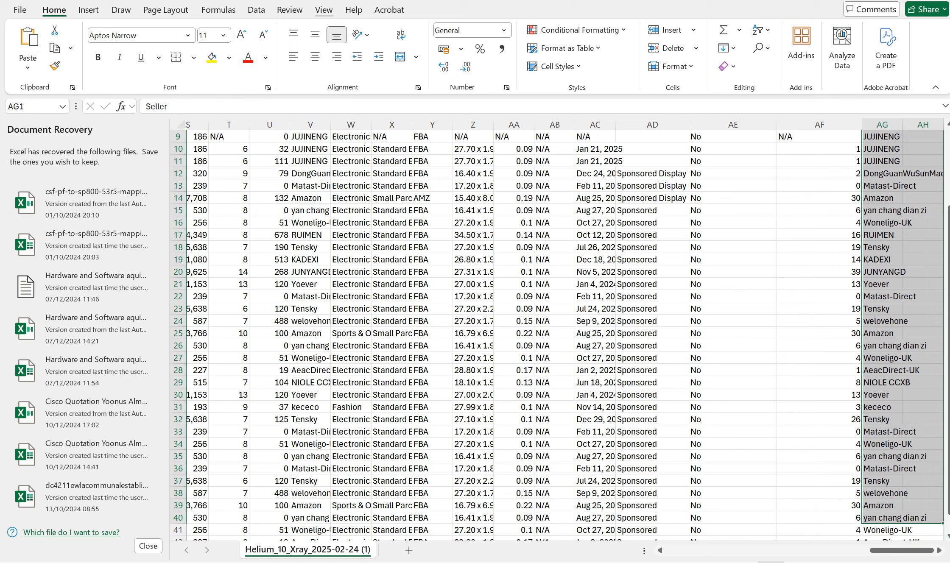
# Switch to the Helium 10 Xray results in the browser and highlight the ASIN count above the product table
pyautogui.hotkey('alt', 'Tab')
pyautogui.moveTo(73, 219); pyautogui.dragTo(113, 219)
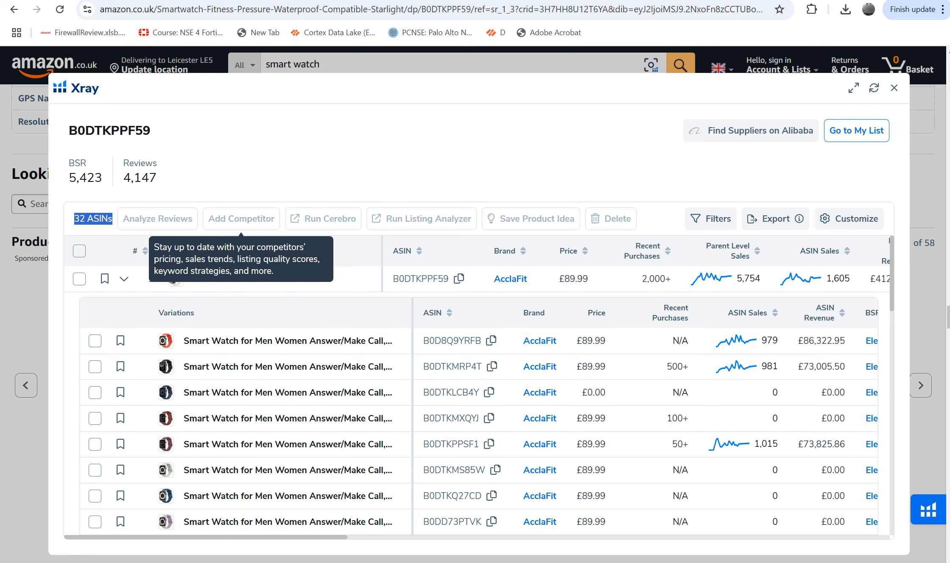